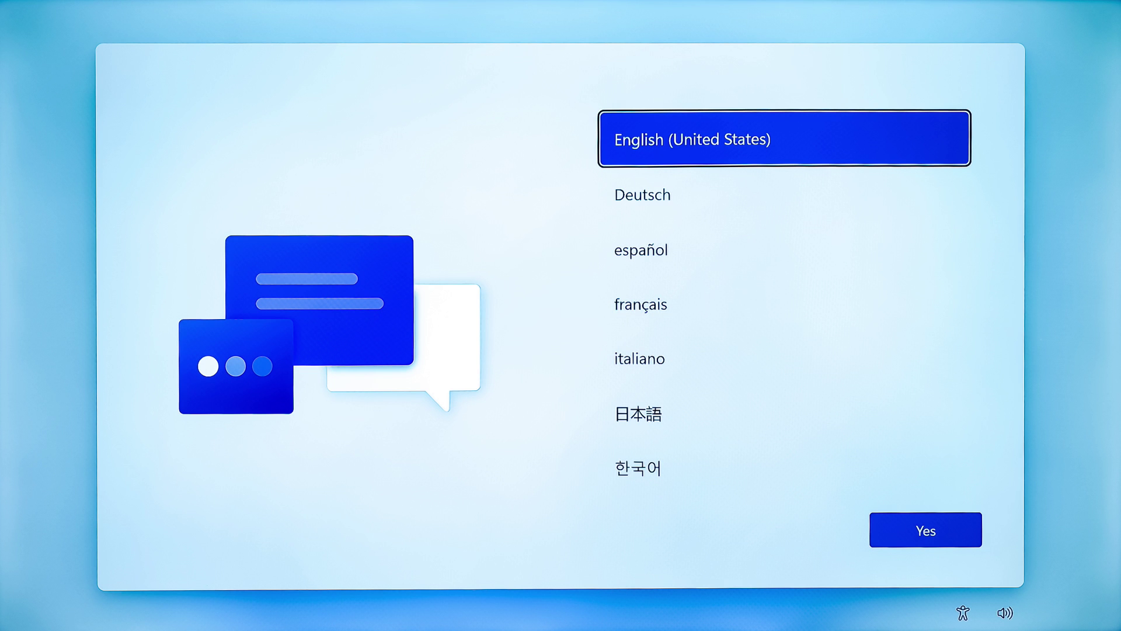
Accept English (United States), the Ukraine region and the US keyboard layout in Windows 11 Setup
click(894, 530)
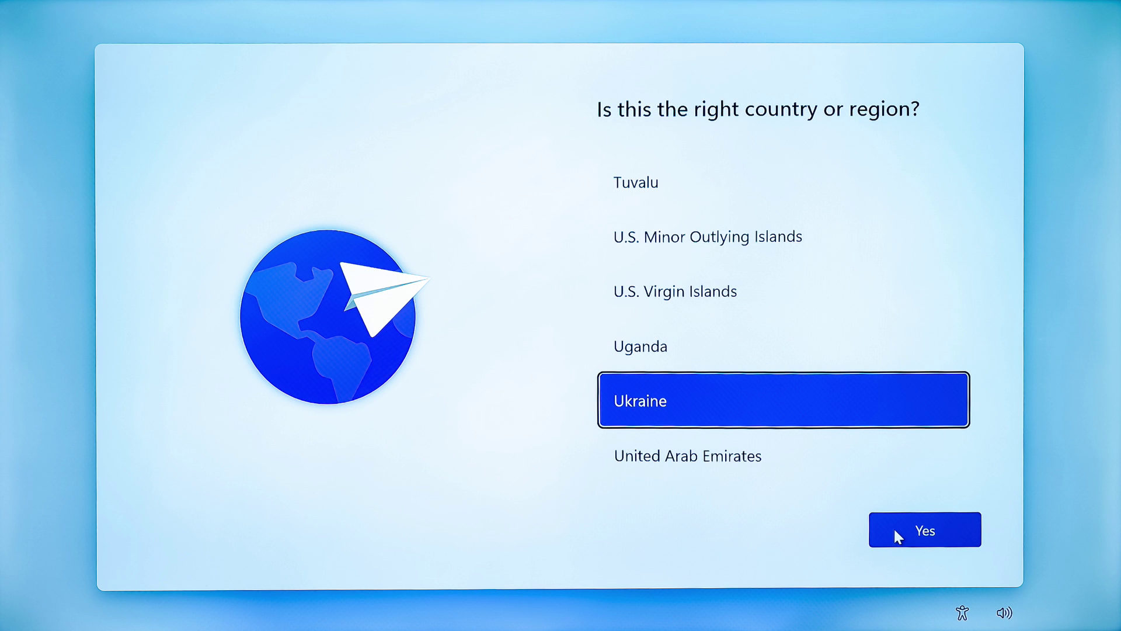
click(895, 530)
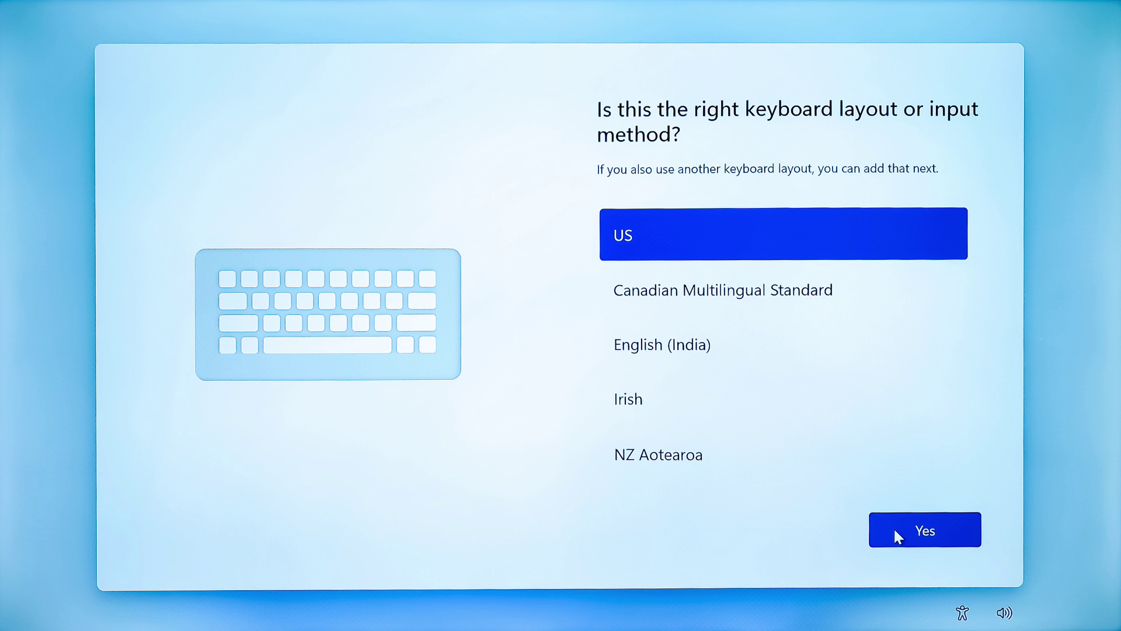
click(894, 527)
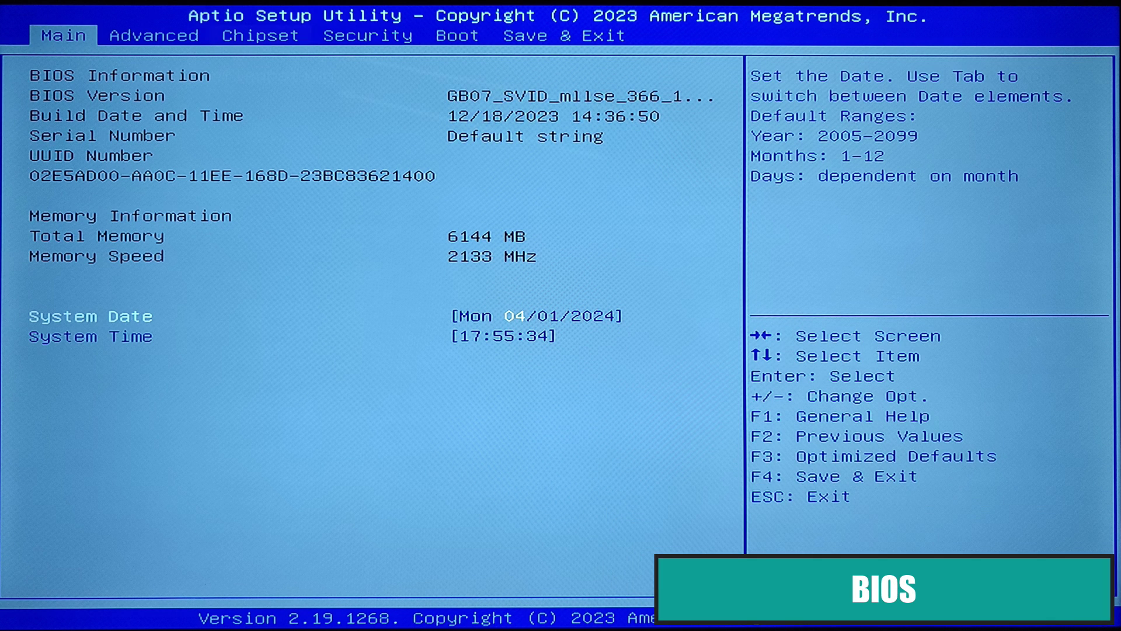
Go to Chipset > South Cluster > Miscellaneous Configuration and show the Wake on Power choices
key(Right)
key(Right)
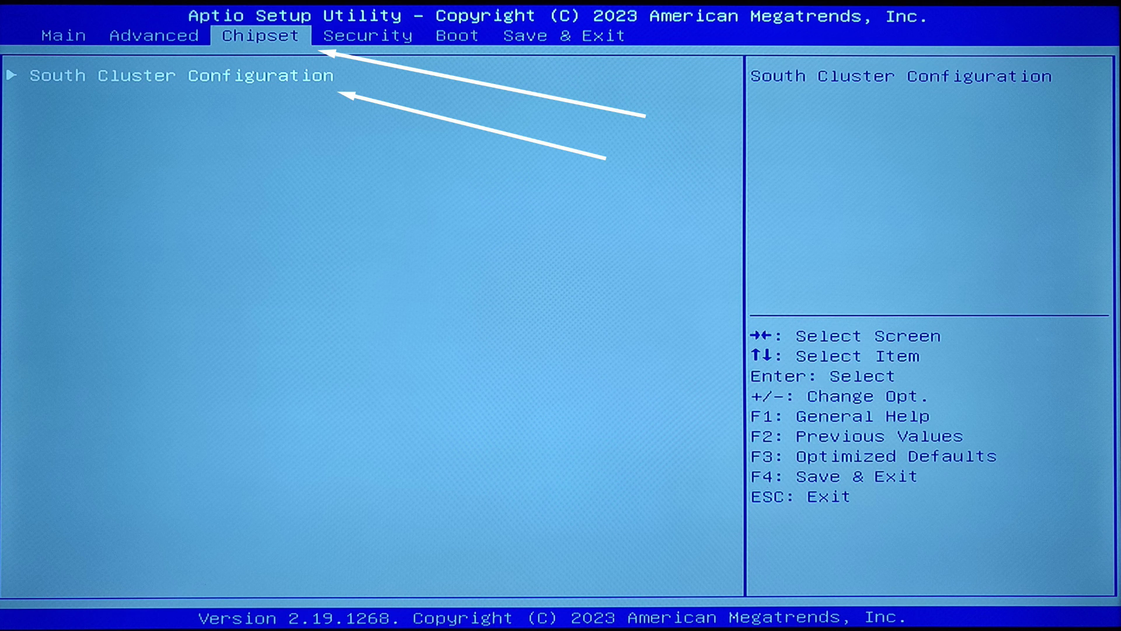
key(Return)
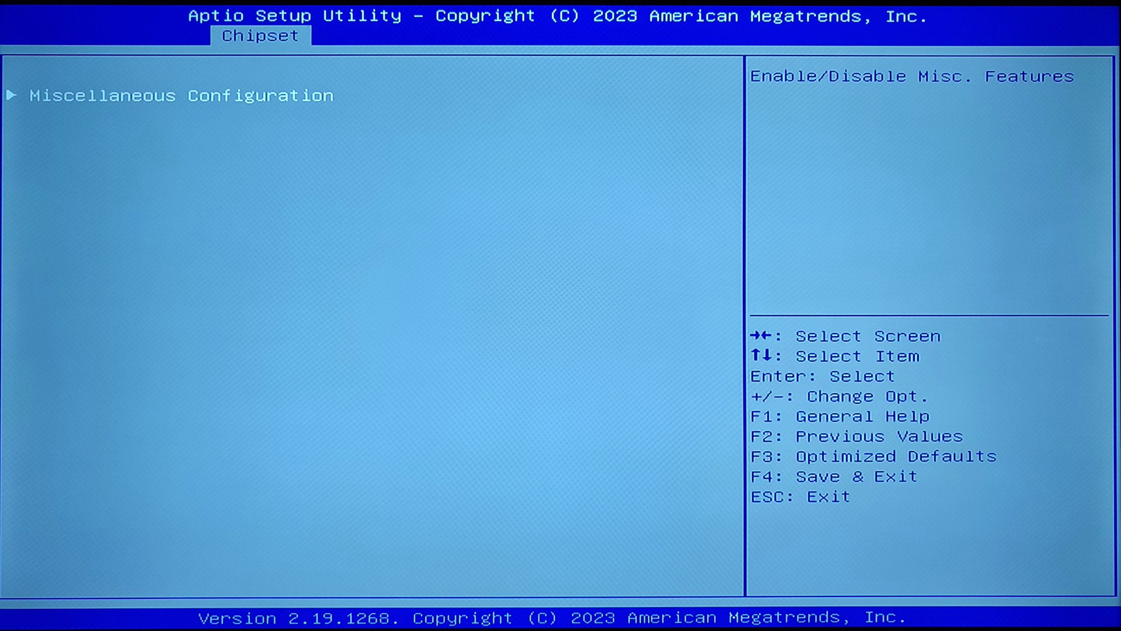
key(Return)
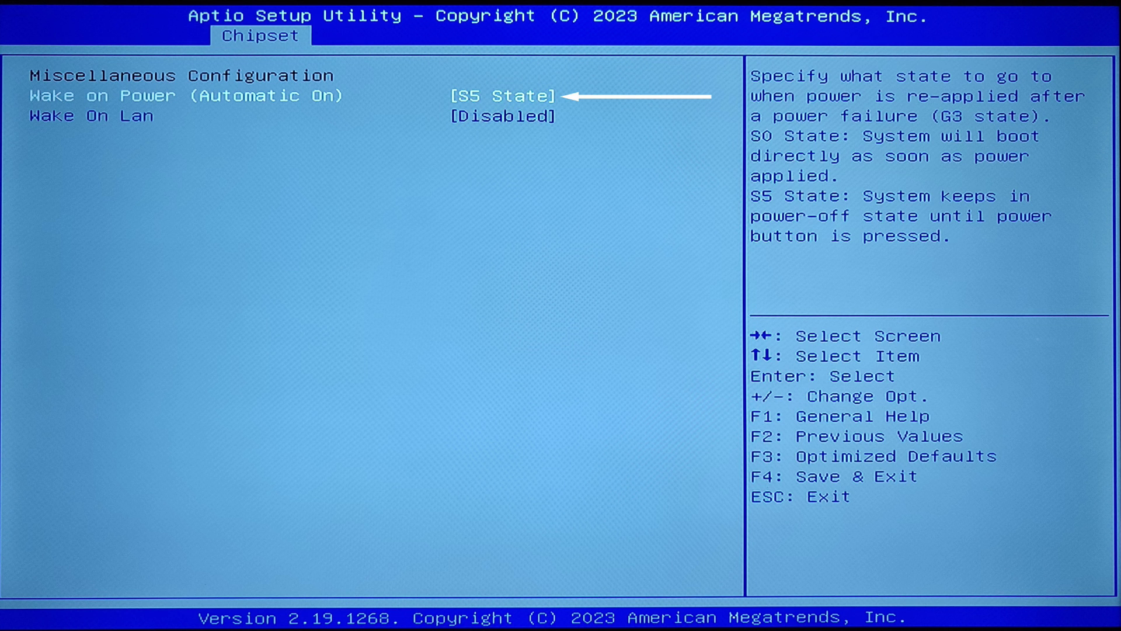
key(Return)
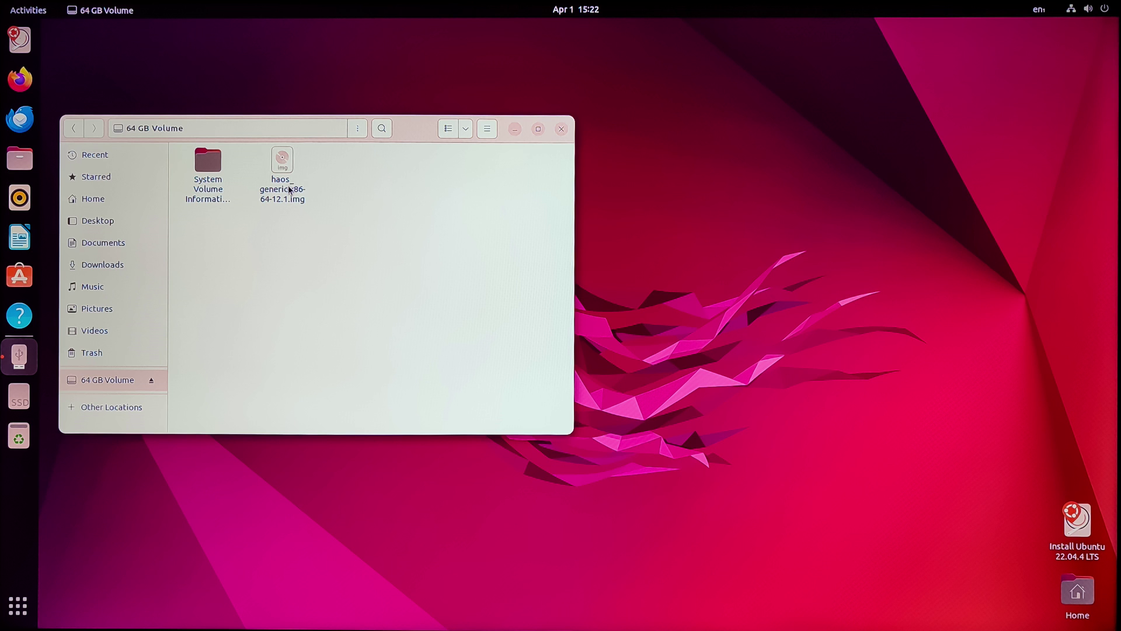
Show the context menu for haos_generic-x86-64-12.1.img in the 64 GB Volume
right_click(290, 191)
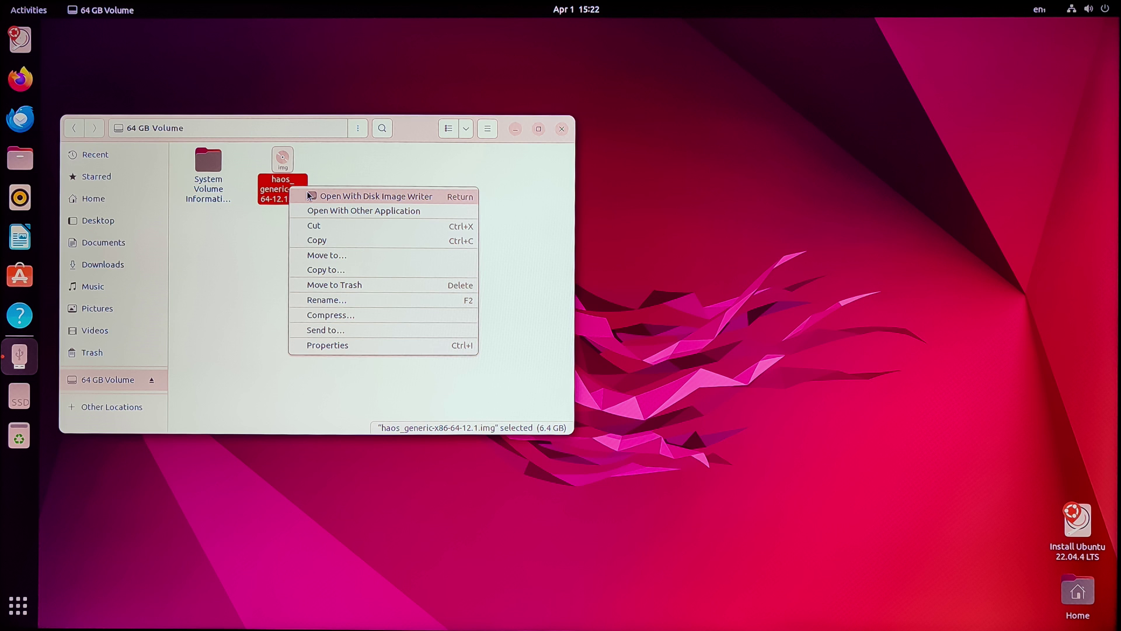
Restore haos_generic-x86-64-12.1.img onto the SD Card Reader with Disk Image Writer, confirming the overwrite
click(310, 195)
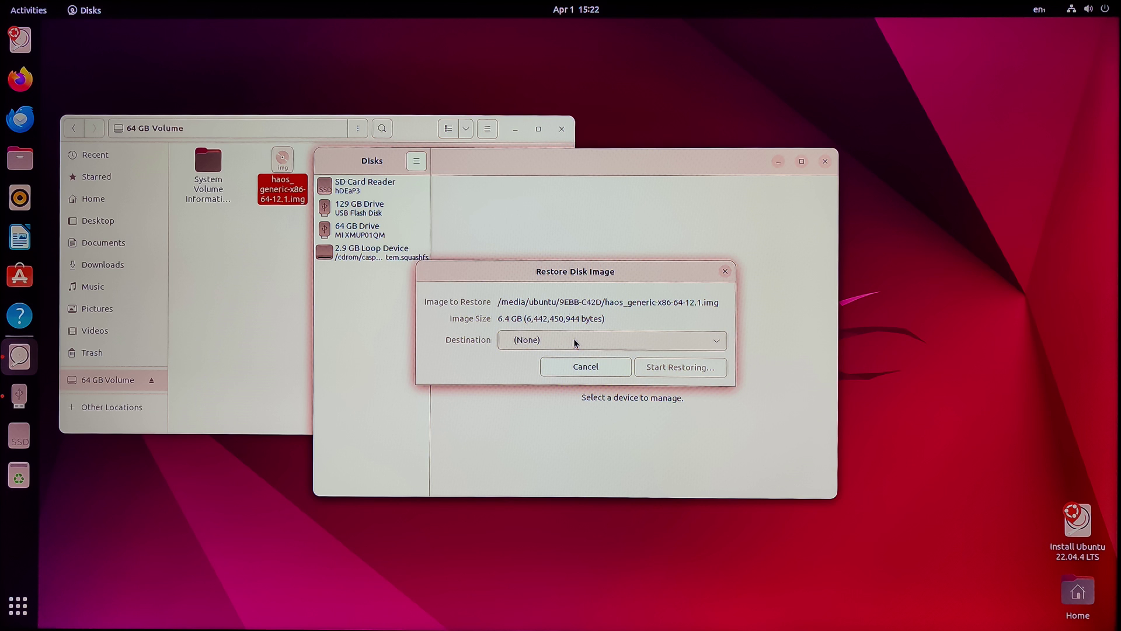
click(574, 341)
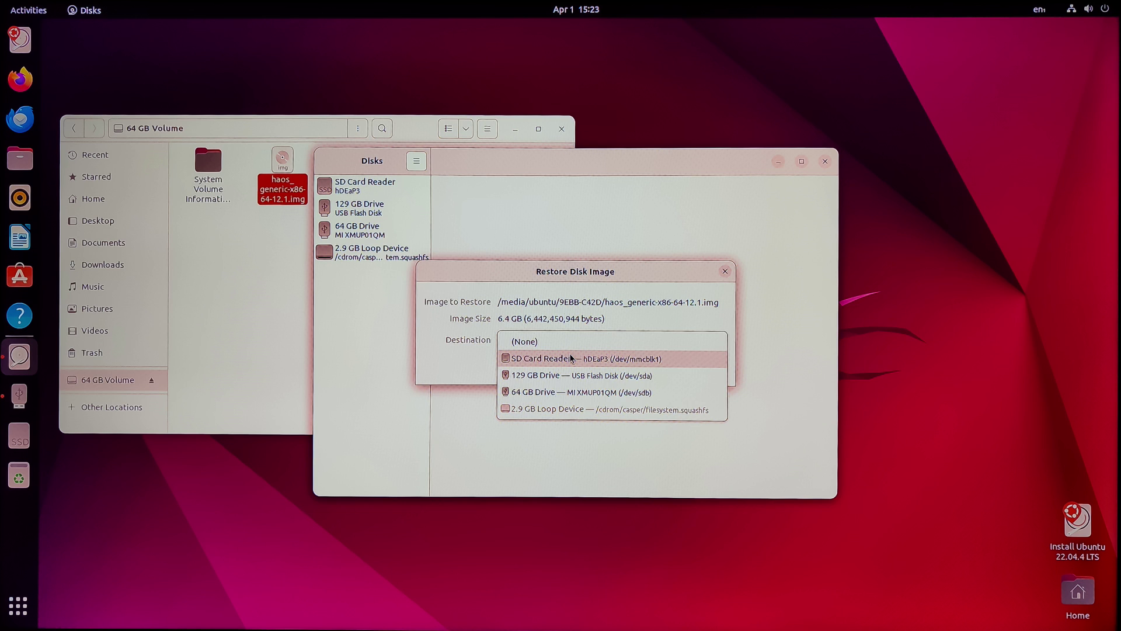
click(572, 358)
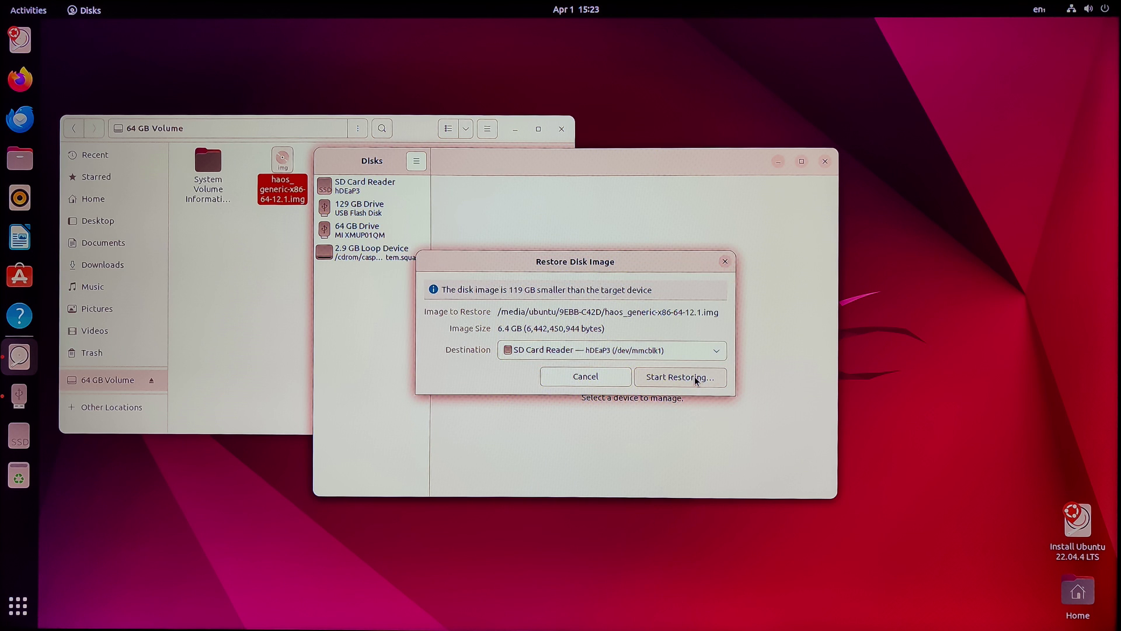
click(695, 376)
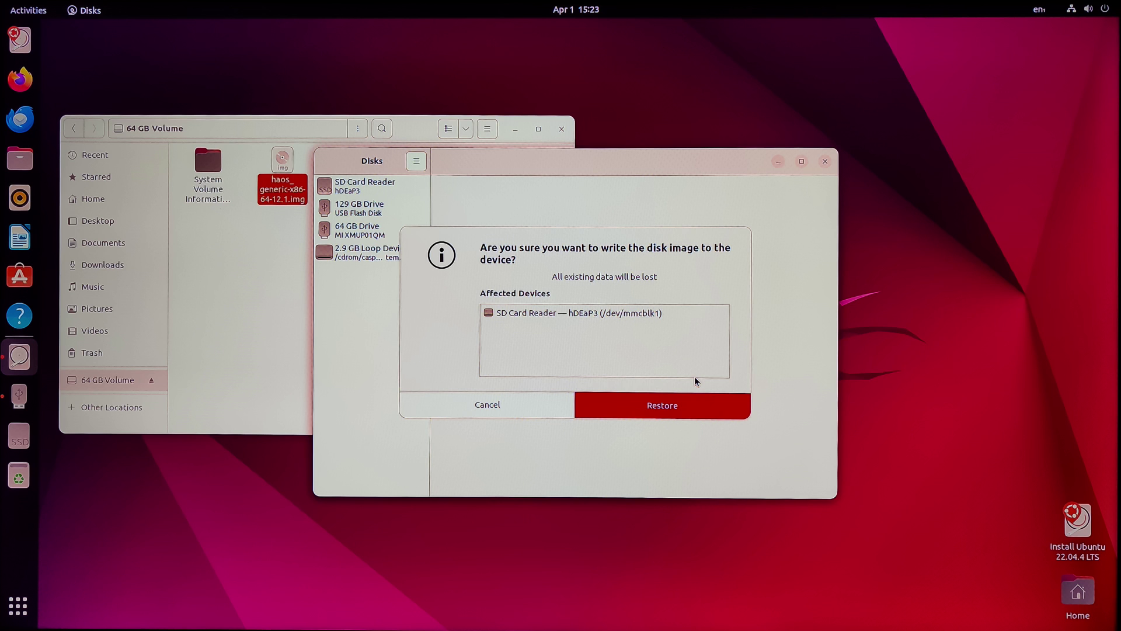
key(Return)
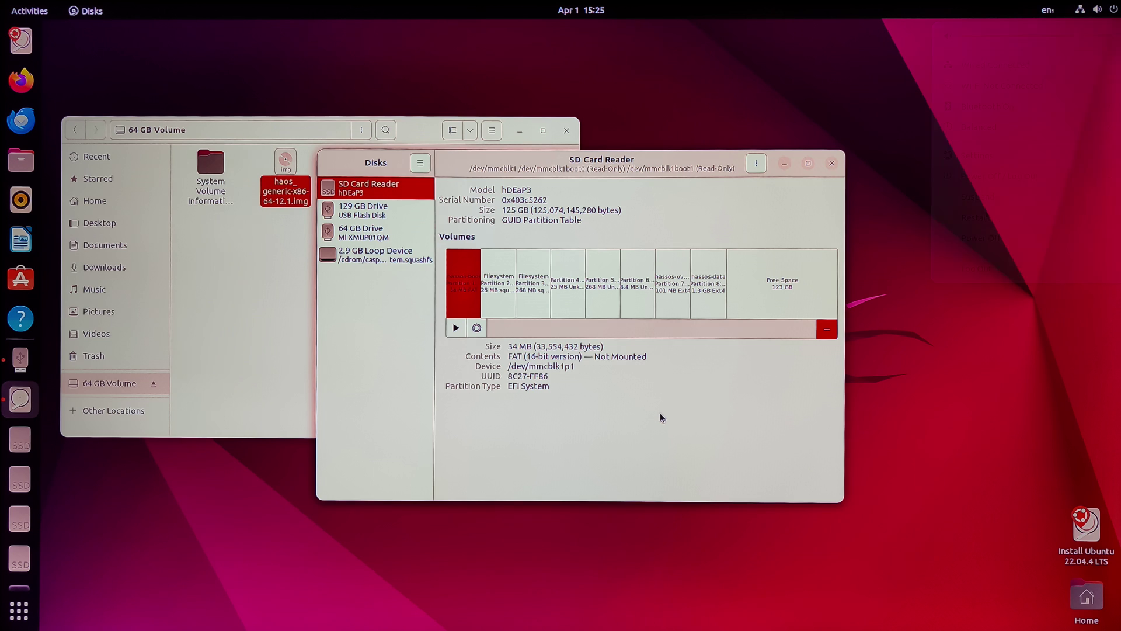
Expand Power Off / Log Out in the top-right system menu to reveal Restart
click(1095, 10)
click(998, 176)
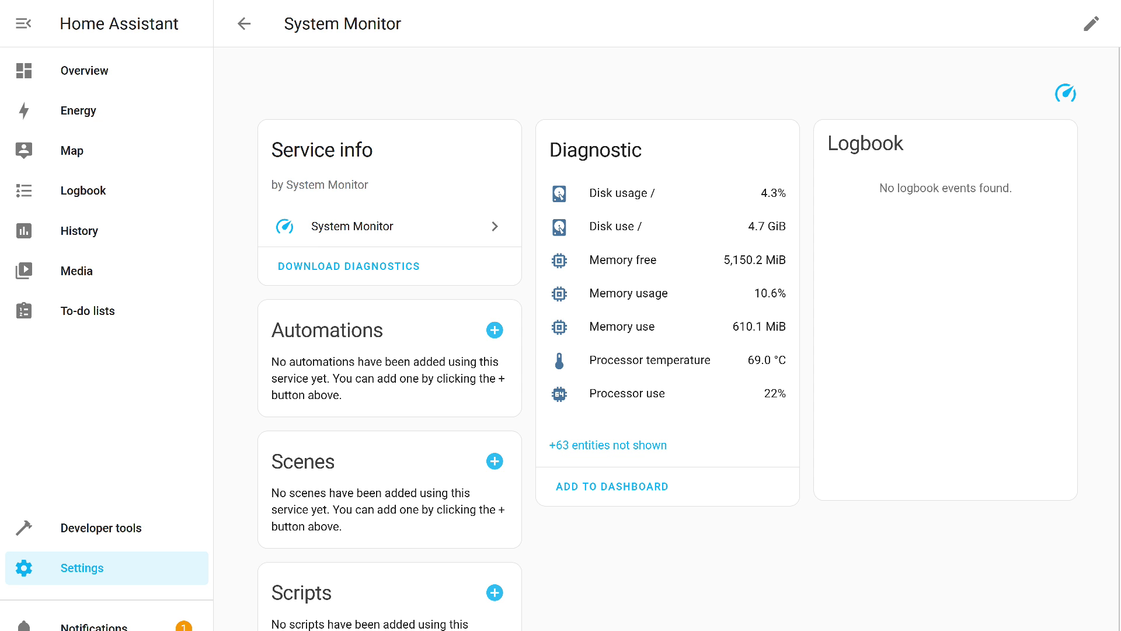
Show the System Monitor processor use history graph from the Diagnostic card
click(627, 394)
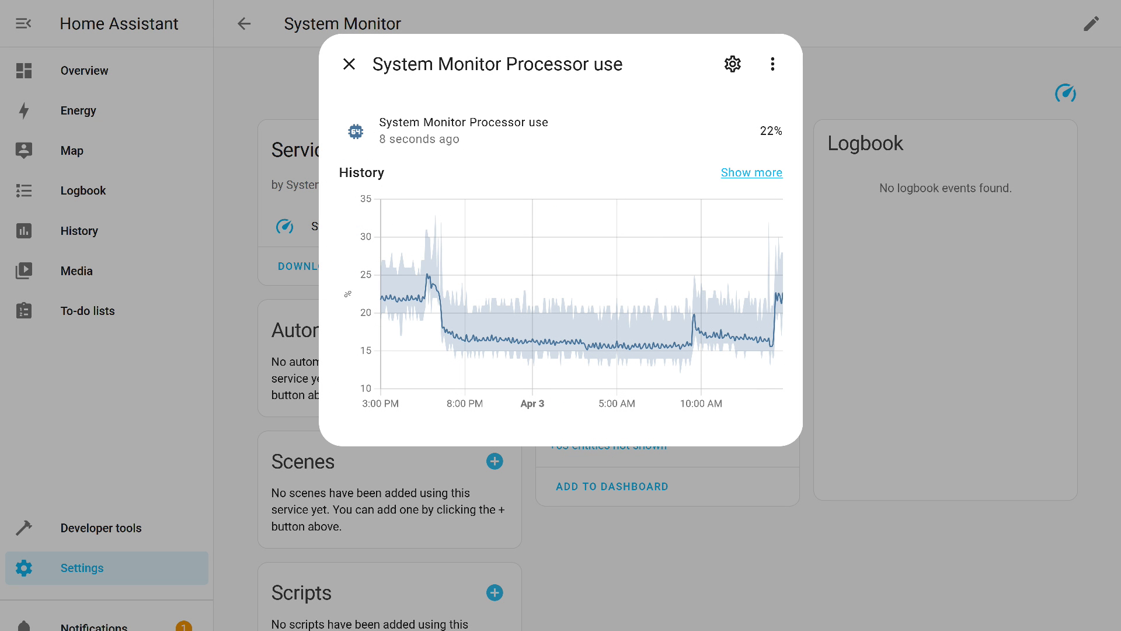